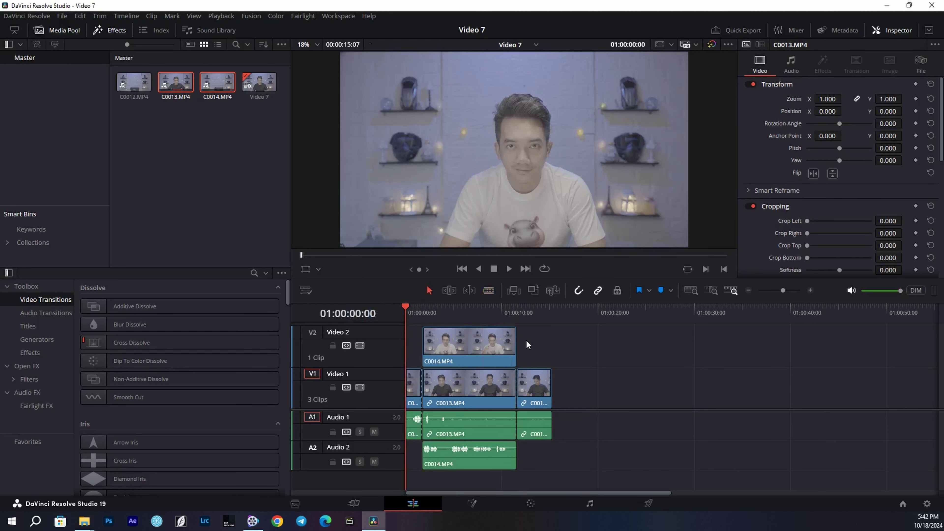
# Marquee-select the C0014 clip on Video 2 together with C0013 on Video 1.
pyautogui.scroll(2, 390, 409)
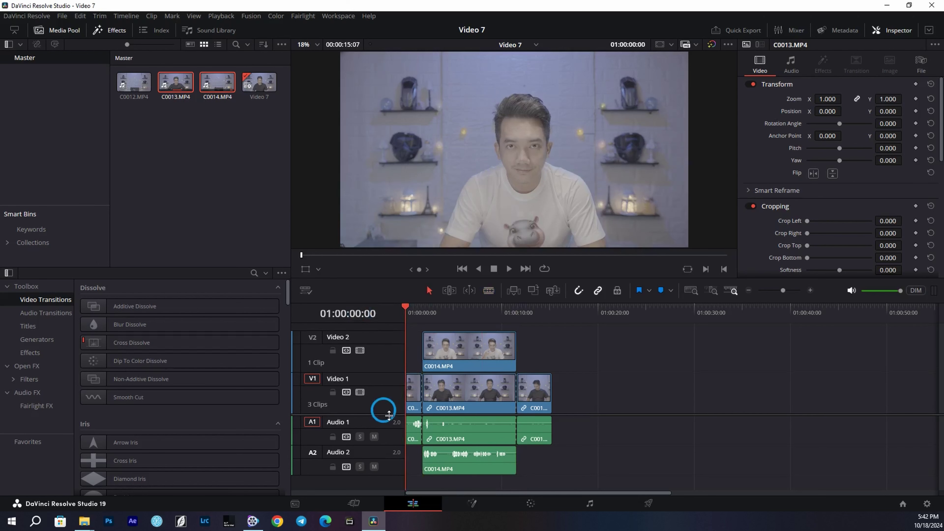
pyautogui.moveTo(470, 332); pyautogui.dragTo(449, 401)
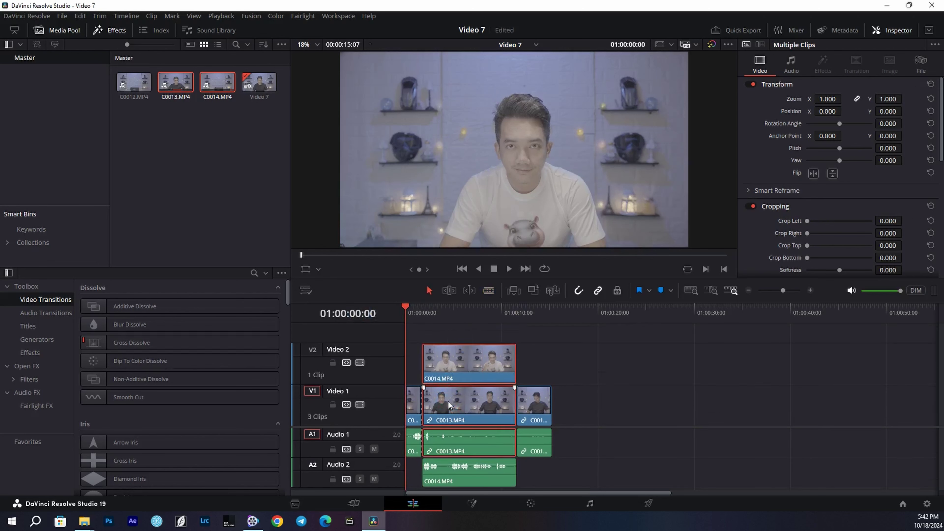
pyautogui.click(561, 371)
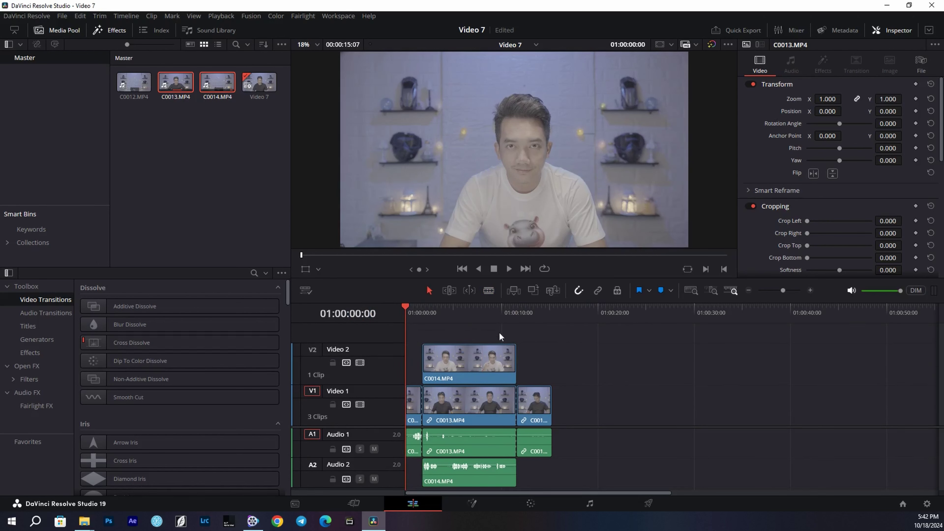
pyautogui.moveTo(477, 333); pyautogui.dragTo(456, 398)
pyautogui.rightClick(454, 398)
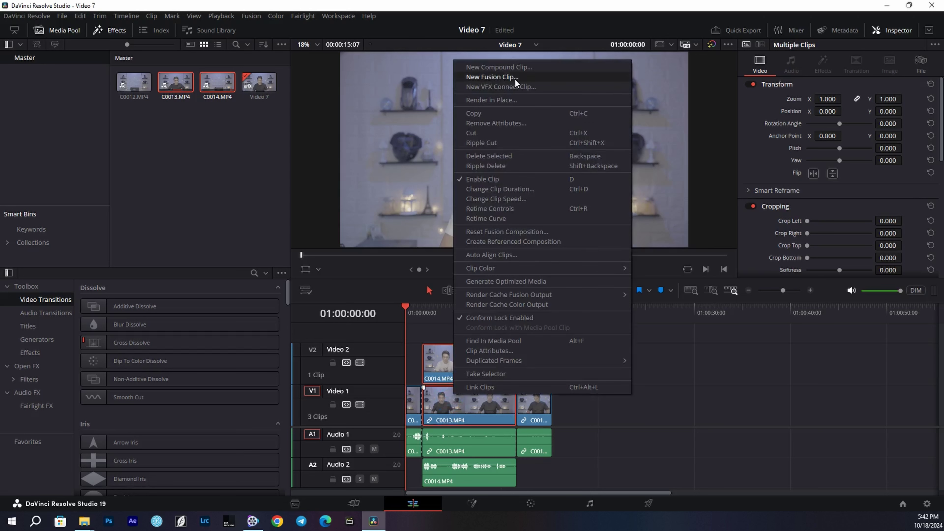
# Combine the selected clips into Fusion Clip 1 and scrub about five seconds in to preview.
pyautogui.click(493, 77)
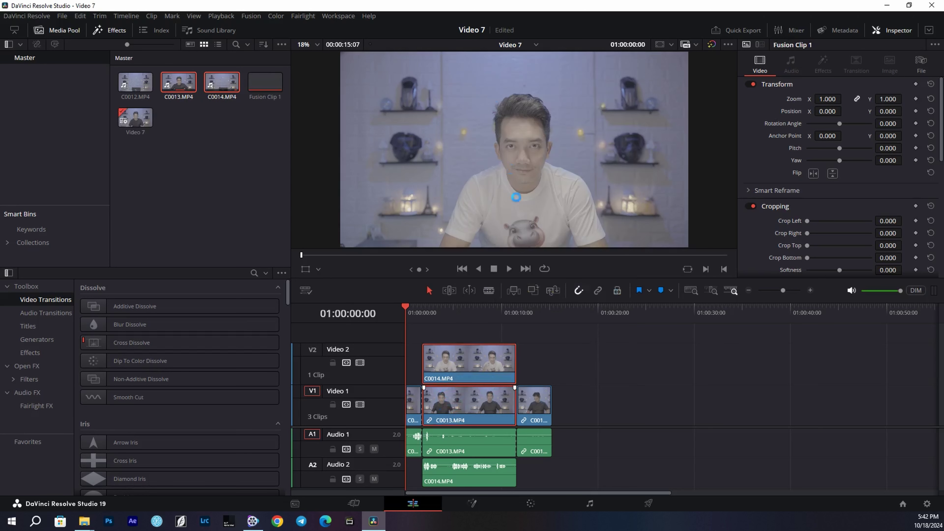
pyautogui.moveTo(441, 312); pyautogui.dragTo(455, 312)
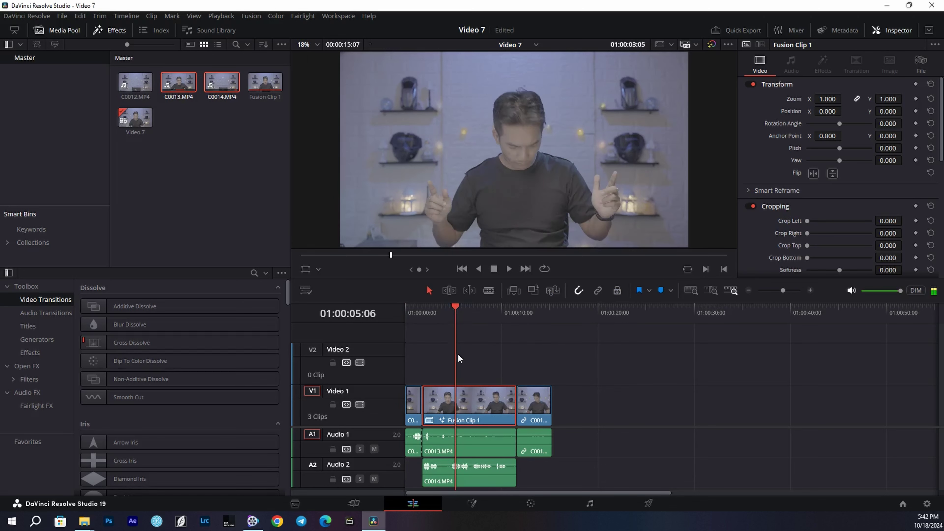
# On the Fusion page, spread out the nodes and disconnect MediaIn1 from Merge1.
pyautogui.click(473, 505)
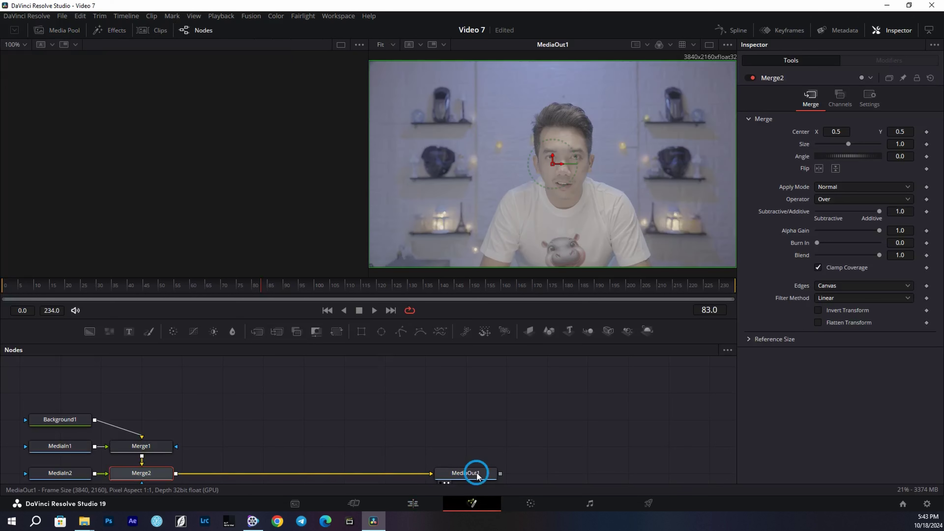
pyautogui.moveTo(477, 476); pyautogui.dragTo(484, 467)
pyautogui.moveTo(146, 478); pyautogui.dragTo(154, 479)
pyautogui.moveTo(55, 449)
pyautogui.mouseDown()
pyautogui.moveTo(324, 431)
pyautogui.moveTo(326, 444)
pyautogui.mouseUp()
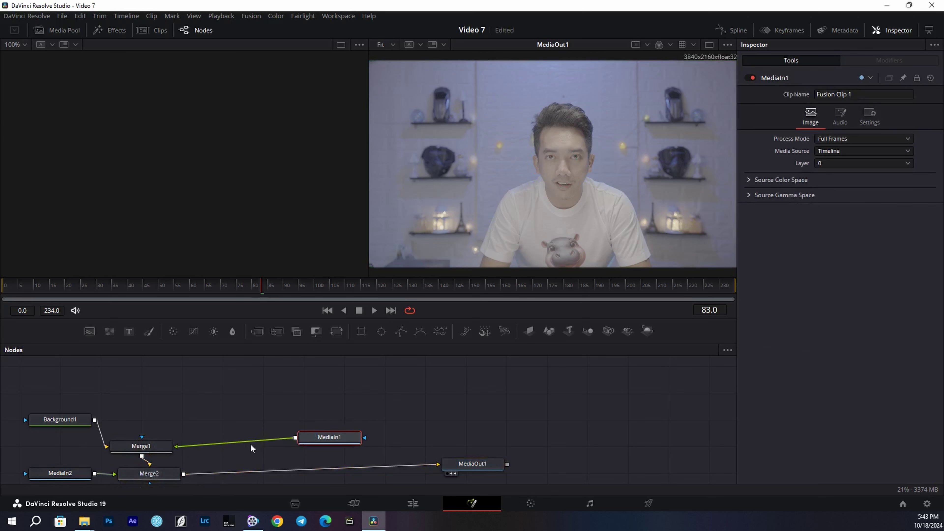
pyautogui.moveTo(251, 445); pyautogui.dragTo(227, 444)
# Remove the Merge2-to-MediaOut1 link, delete both merge nodes, and wire MediaIn1 straight to MediaOut1.
pyautogui.click(232, 470)
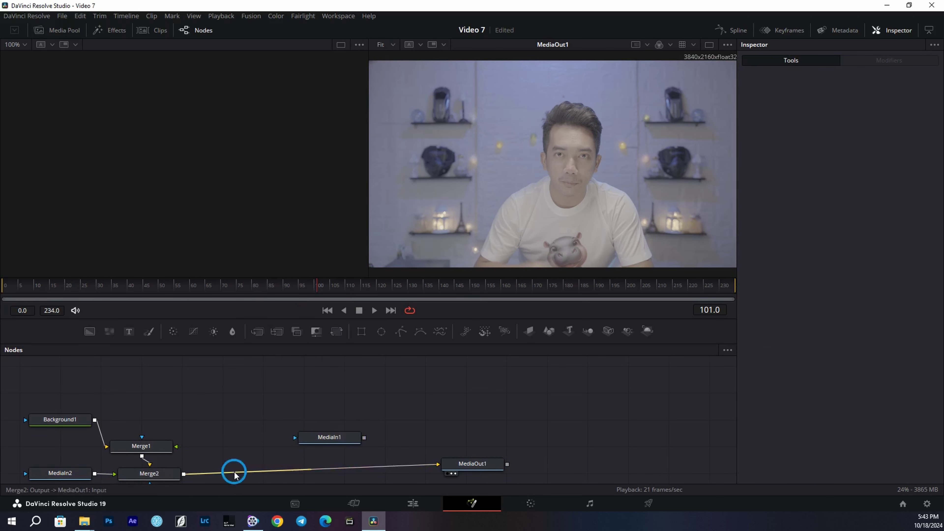
pyautogui.click(259, 472)
pyautogui.moveTo(259, 471); pyautogui.dragTo(311, 476)
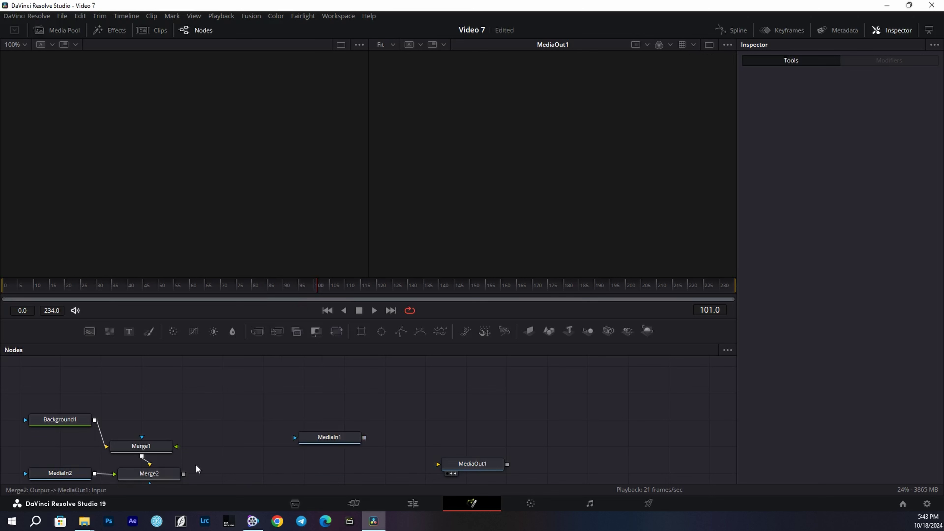
pyautogui.click(159, 475)
pyautogui.scroll(-1, 162, 469)
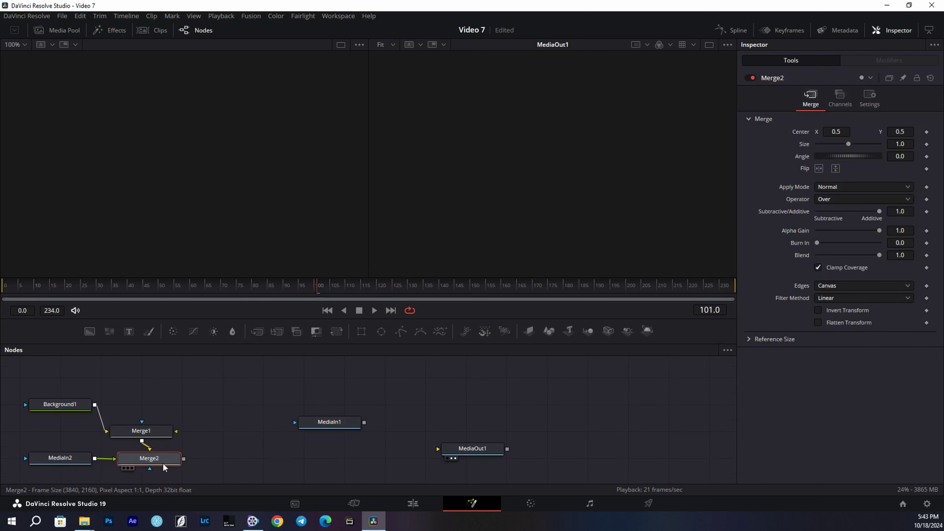
pyautogui.press('Delete')
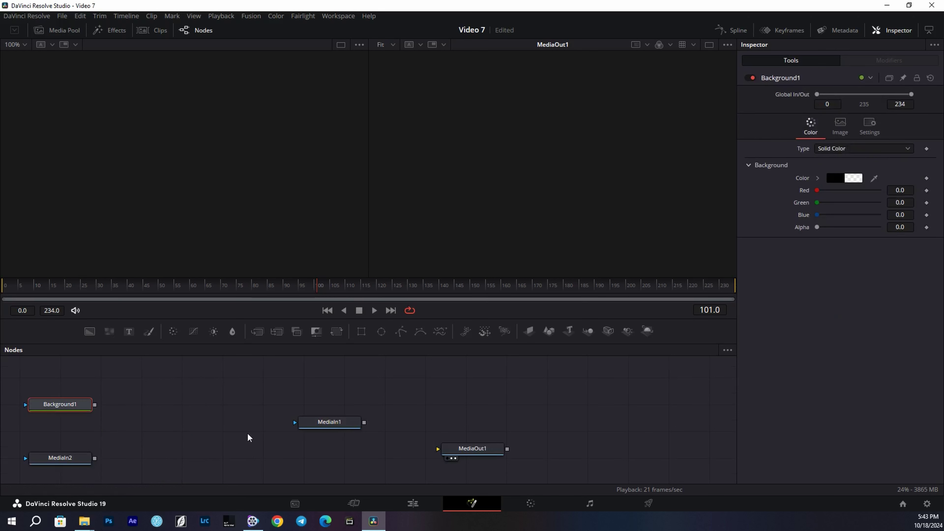
pyautogui.moveTo(365, 423); pyautogui.dragTo(443, 451)
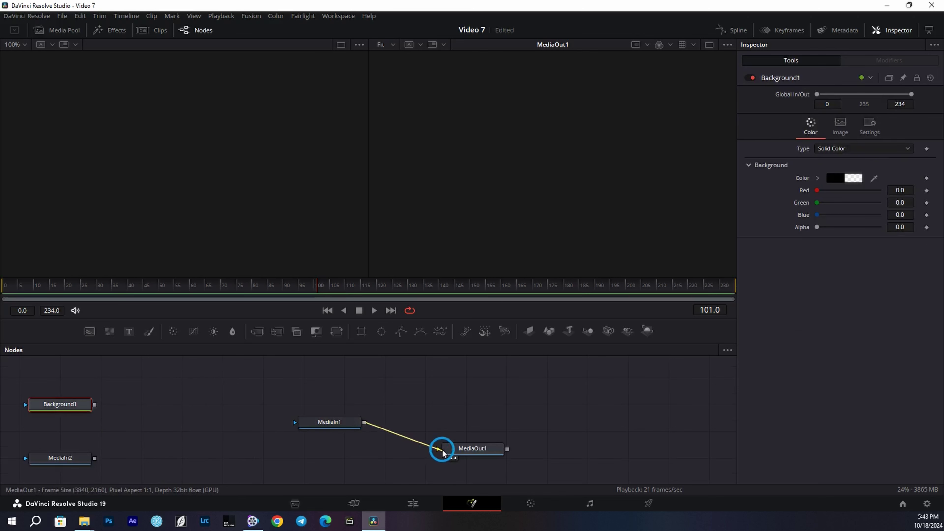
# Delete Background1 and tidy the MediaIn1, MediaIn2 and MediaOut1 layout, leaving MediaIn1 selected.
pyautogui.moveTo(54, 408); pyautogui.dragTo(111, 397)
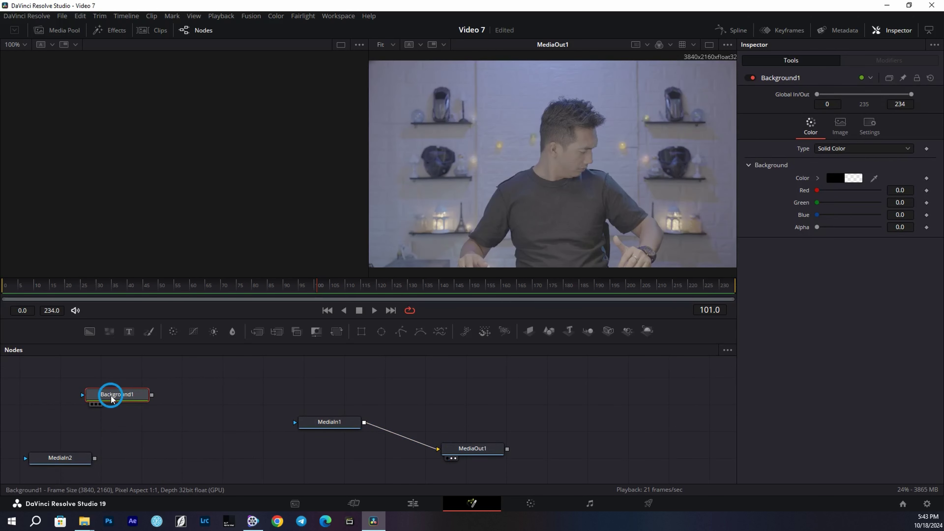
pyautogui.press('Delete')
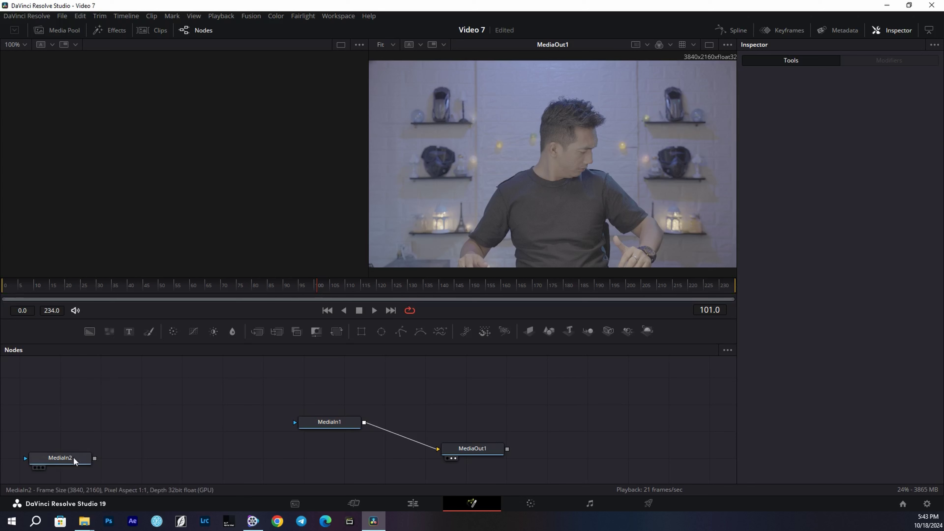
pyautogui.moveTo(74, 457); pyautogui.dragTo(164, 383)
pyautogui.moveTo(319, 430); pyautogui.dragTo(194, 459)
pyautogui.moveTo(160, 385); pyautogui.dragTo(212, 389)
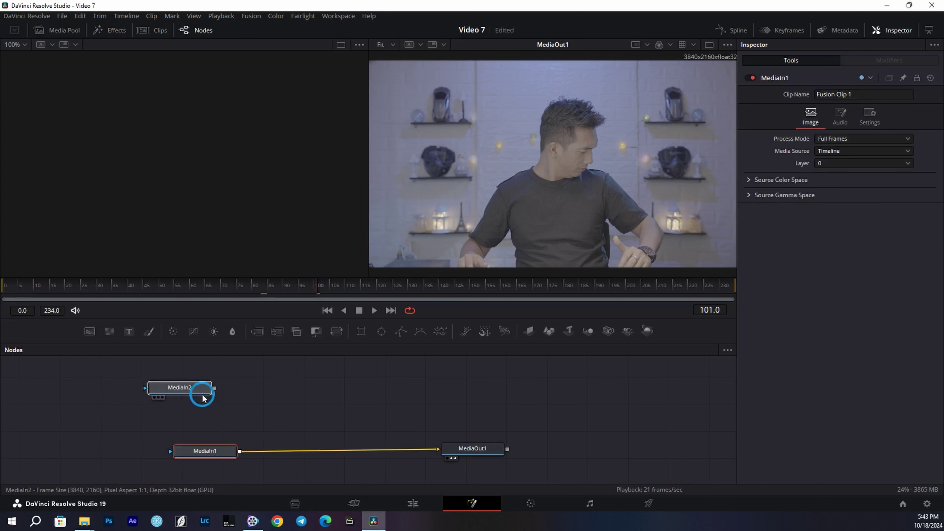
pyautogui.click(457, 453)
pyautogui.moveTo(458, 454); pyautogui.dragTo(462, 455)
pyautogui.click(211, 449)
pyautogui.hotkey('shift', 'space')
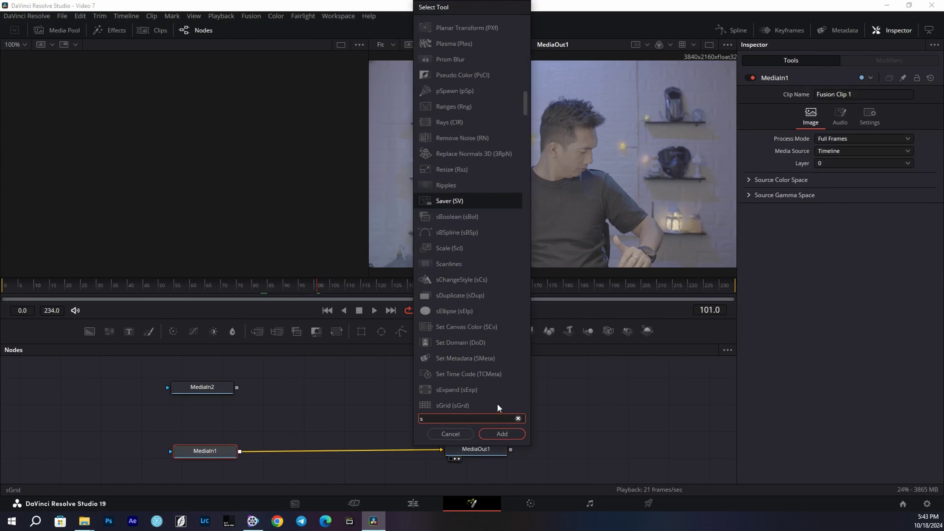
# Add a Surface Tracker after MediaIn1 and draw Bound 1 around the T-shirt chest.
pyautogui.write('surfa')
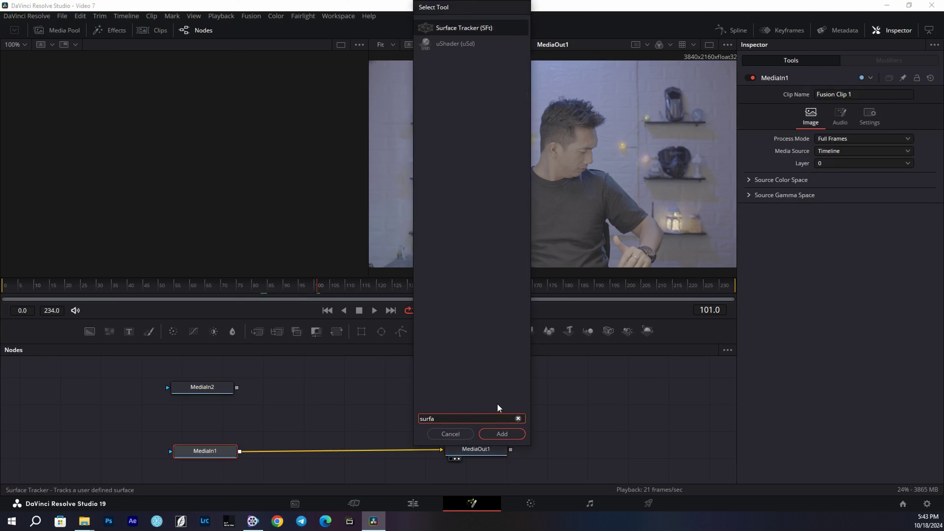
pyautogui.click(465, 28)
pyautogui.click(499, 434)
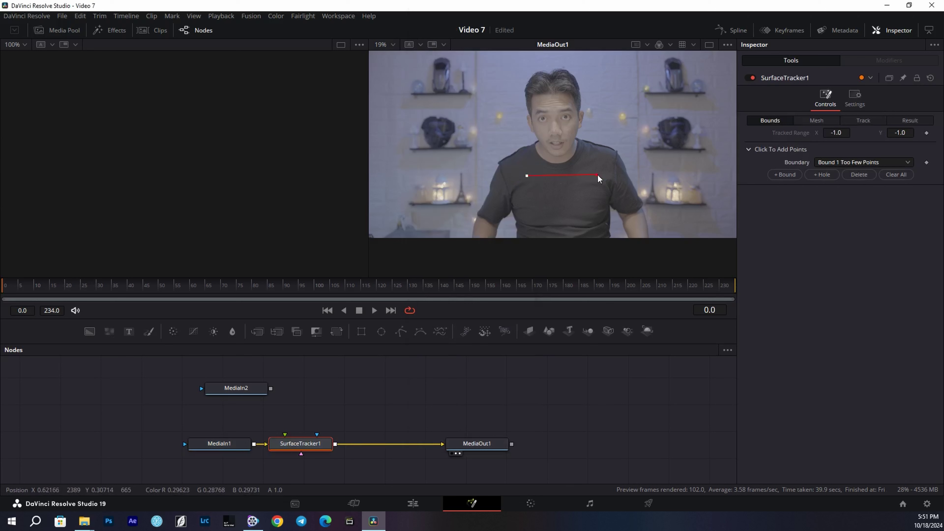
pyautogui.click(596, 230)
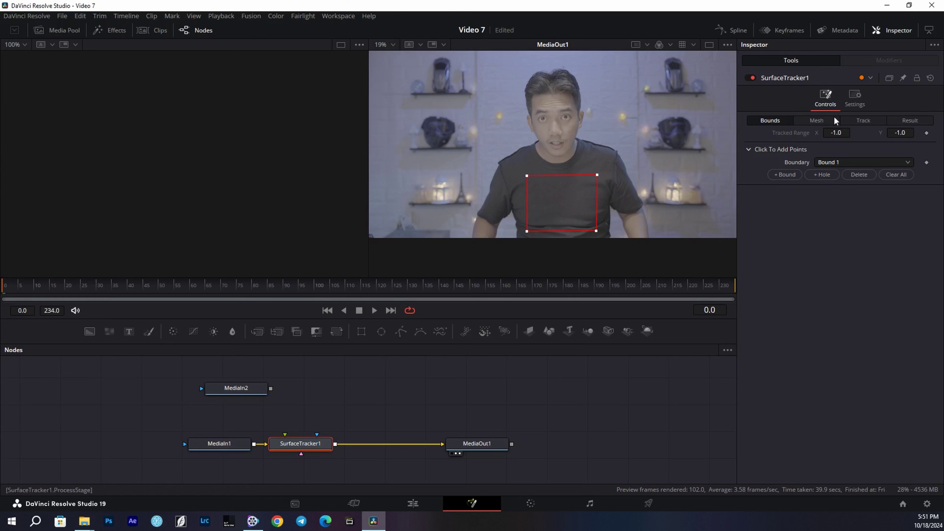
pyautogui.click(814, 120)
# Keep Uniform point locations and set mesh spacing to 100 horizontal and 67 vertical.
pyautogui.click(863, 174)
pyautogui.click(838, 199)
pyautogui.moveTo(828, 188)
pyautogui.mouseDown()
pyautogui.moveTo(878, 187)
pyautogui.moveTo(853, 198)
pyautogui.mouseUp()
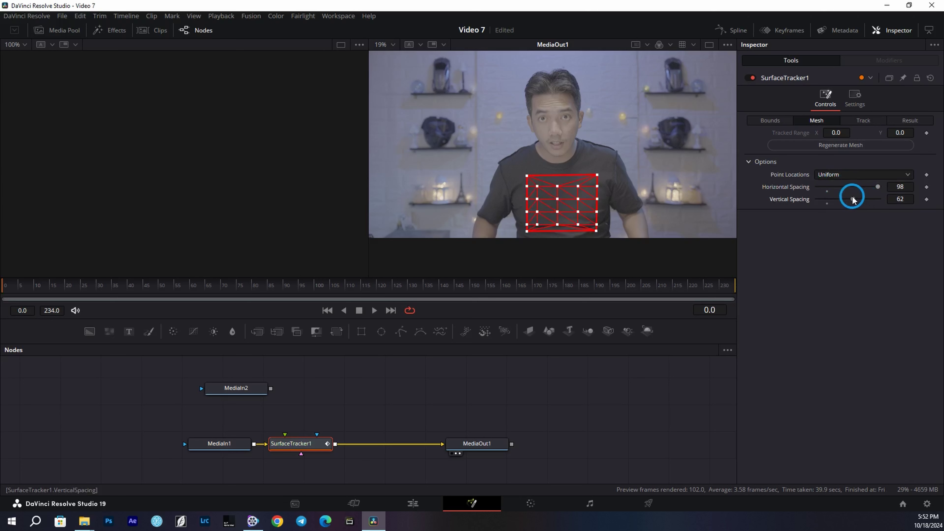
pyautogui.moveTo(853, 199); pyautogui.dragTo(856, 198)
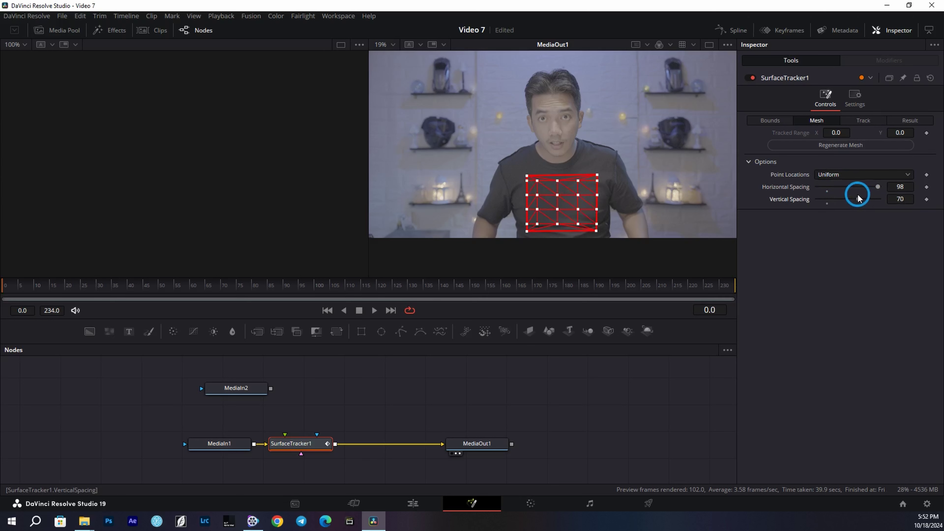
pyautogui.moveTo(882, 189); pyautogui.dragTo(883, 190)
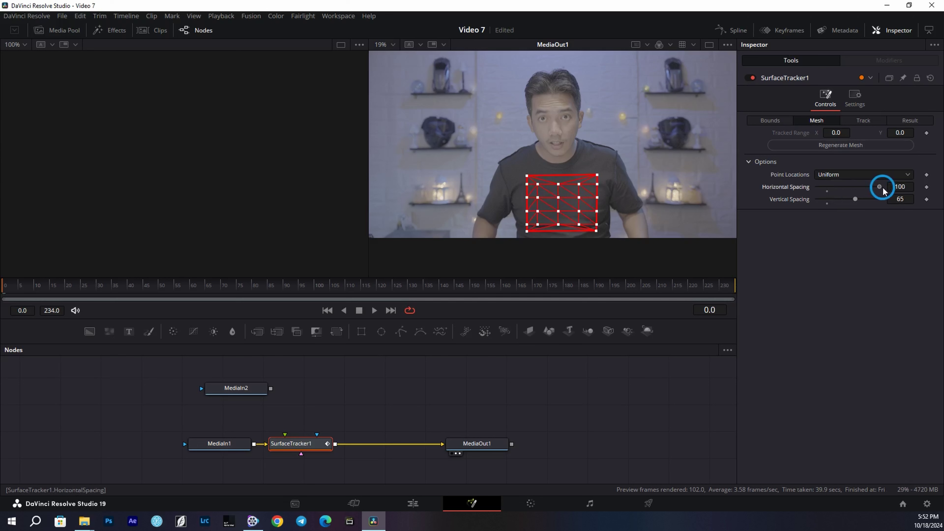
pyautogui.moveTo(855, 199); pyautogui.dragTo(856, 200)
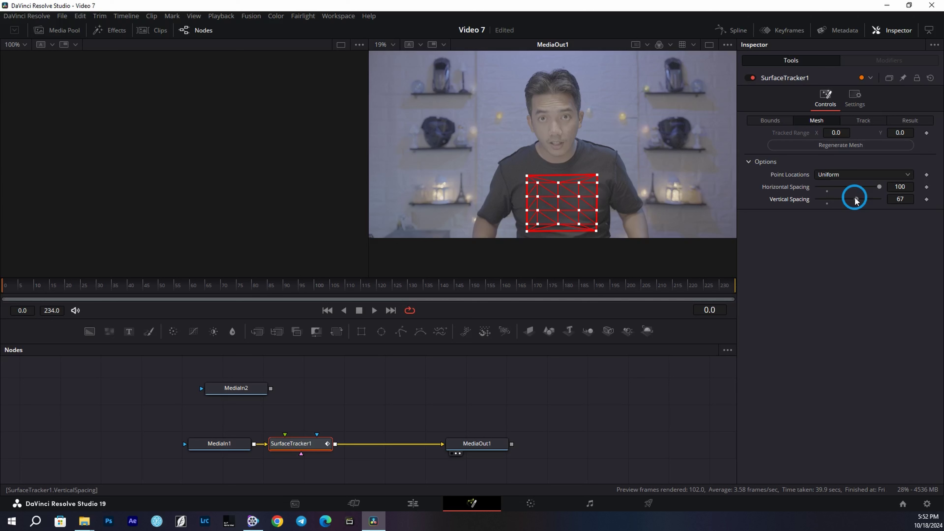
pyautogui.click(862, 122)
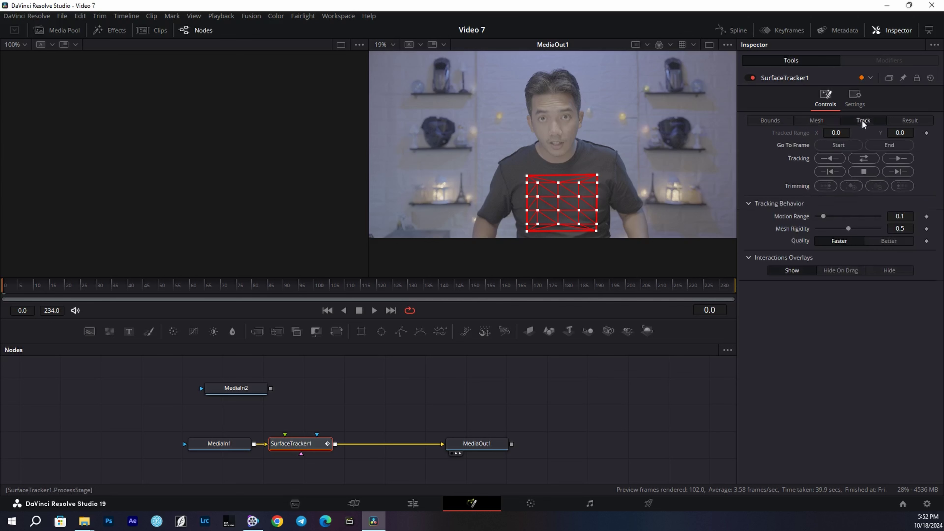
# Set tracking quality to Better and track the shirt bidirectionally across frames 0–234.
pyautogui.click(884, 242)
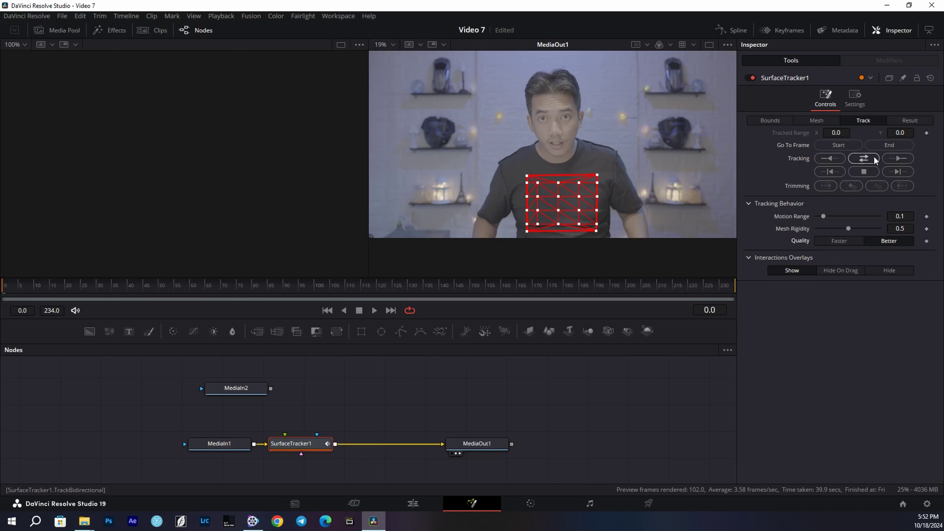
pyautogui.click(867, 157)
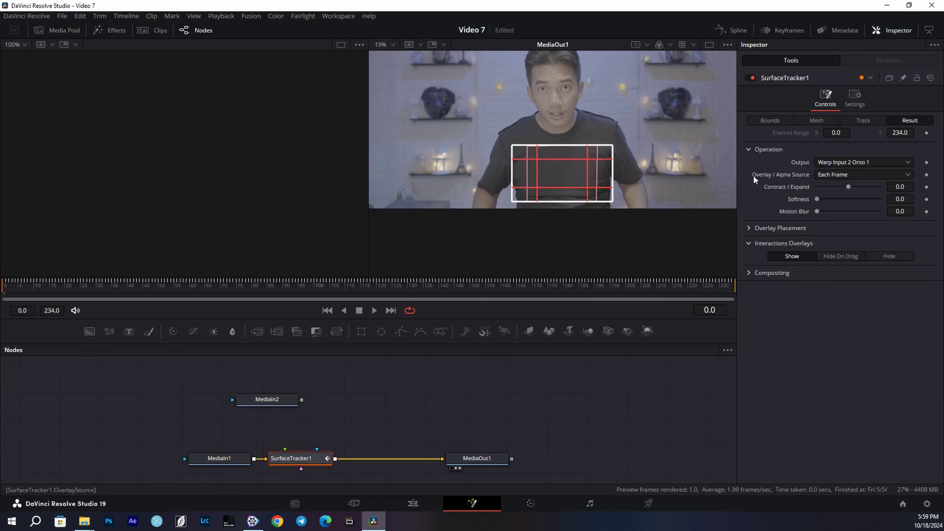
# Raise the tracker bounds and connect MediaIn2 as SurfaceTracker1's foreground input.
pyautogui.moveTo(573, 177); pyautogui.dragTo(575, 170)
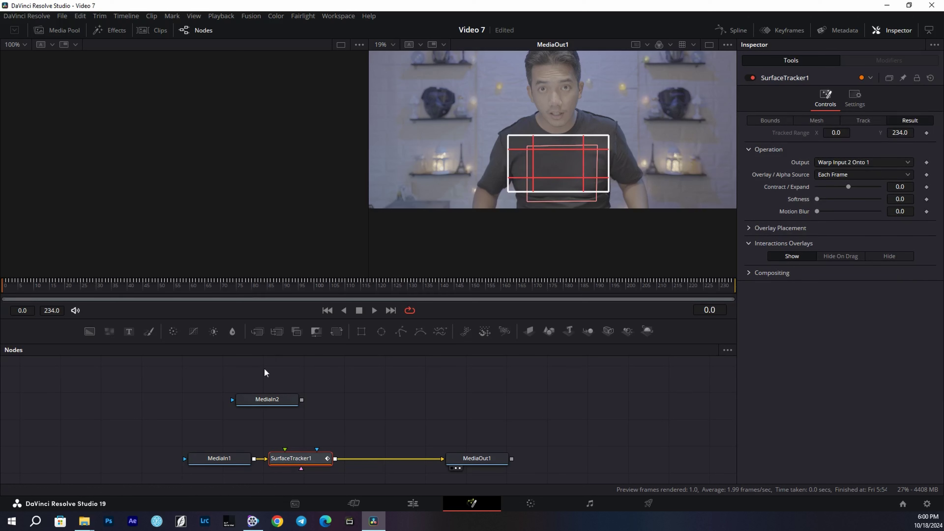
pyautogui.moveTo(302, 400); pyautogui.dragTo(289, 458)
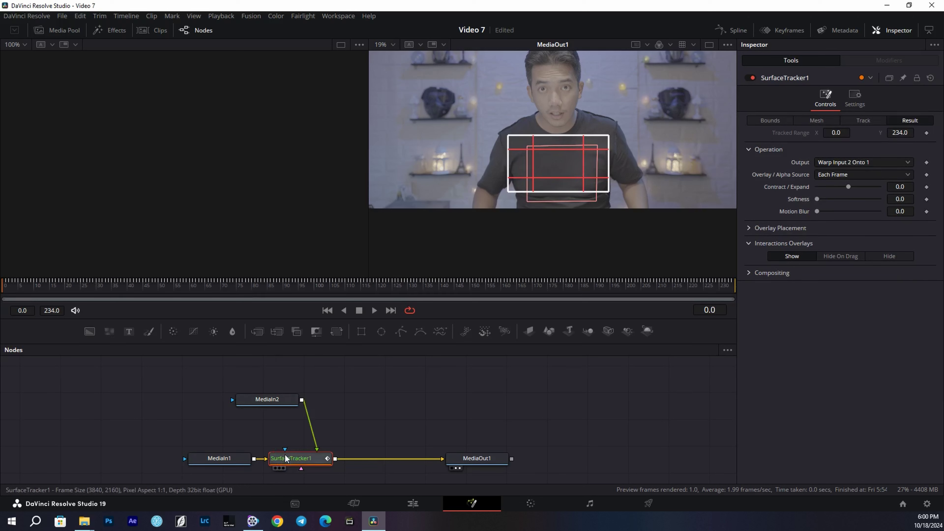
pyautogui.moveTo(576, 173); pyautogui.dragTo(576, 170)
# Drag the four overlay corners inward to fit the clip as a neat rectangle on the chest.
pyautogui.moveTo(609, 133); pyautogui.dragTo(603, 136)
pyautogui.moveTo(610, 191); pyautogui.dragTo(584, 173)
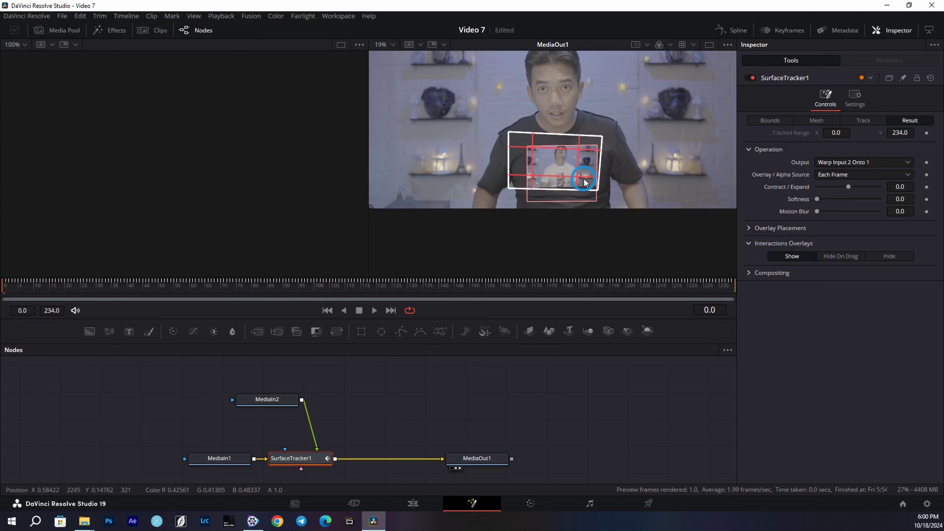
pyautogui.moveTo(510, 188); pyautogui.dragTo(529, 194)
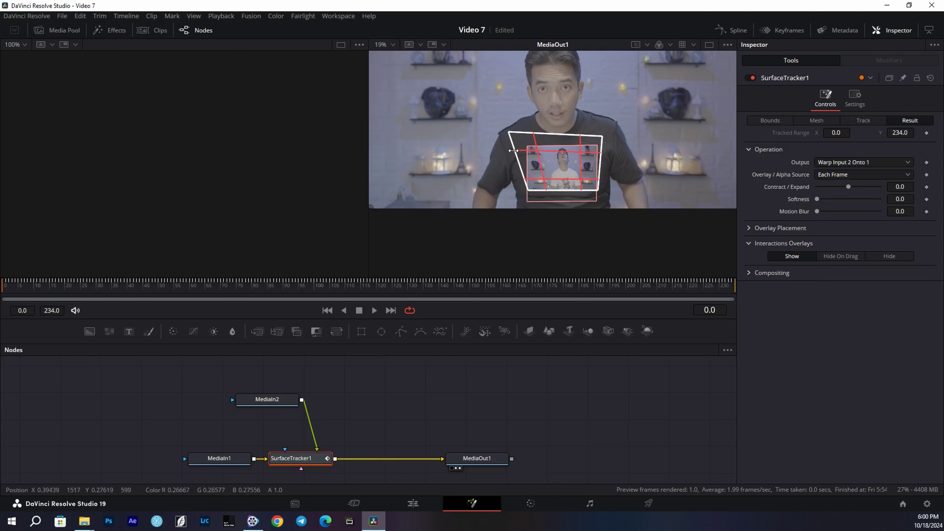
pyautogui.moveTo(509, 130); pyautogui.dragTo(527, 146)
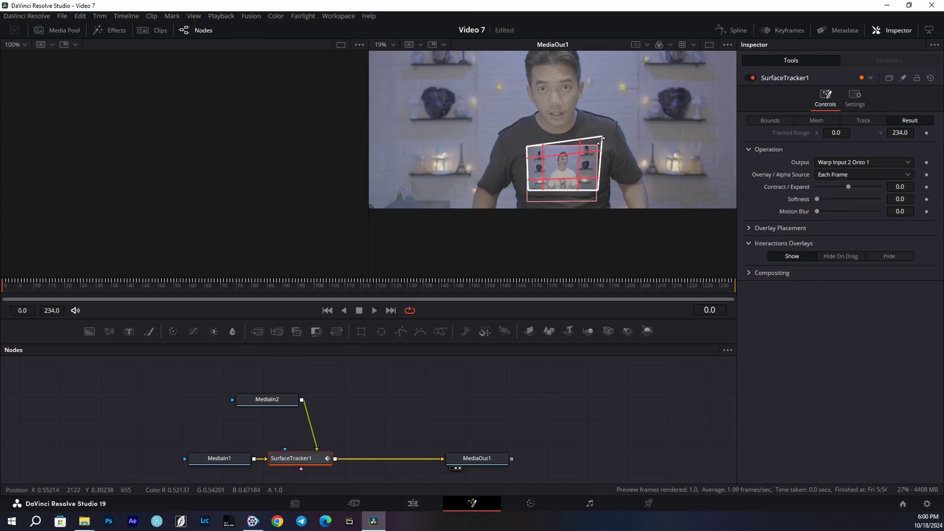
pyautogui.moveTo(600, 134); pyautogui.dragTo(595, 146)
pyautogui.click(597, 148)
pyautogui.moveTo(599, 189); pyautogui.dragTo(596, 188)
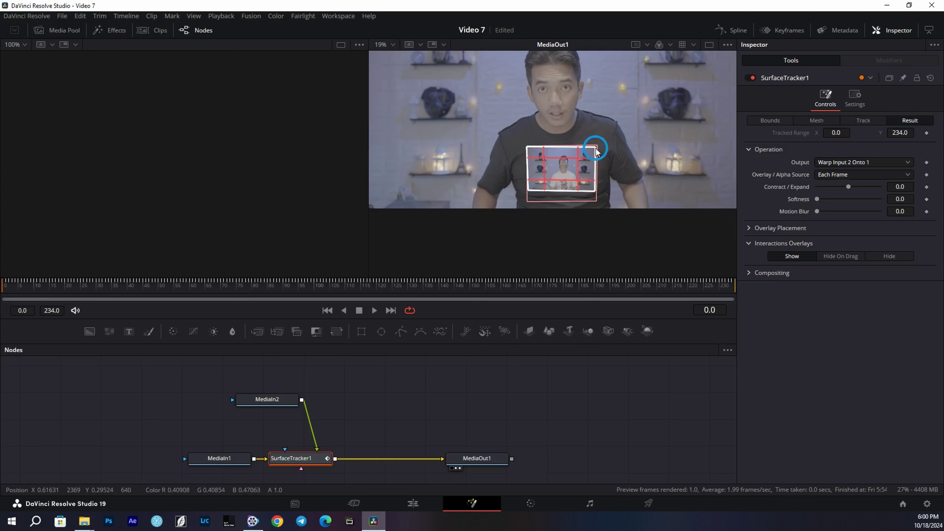
pyautogui.moveTo(596, 149); pyautogui.dragTo(596, 148)
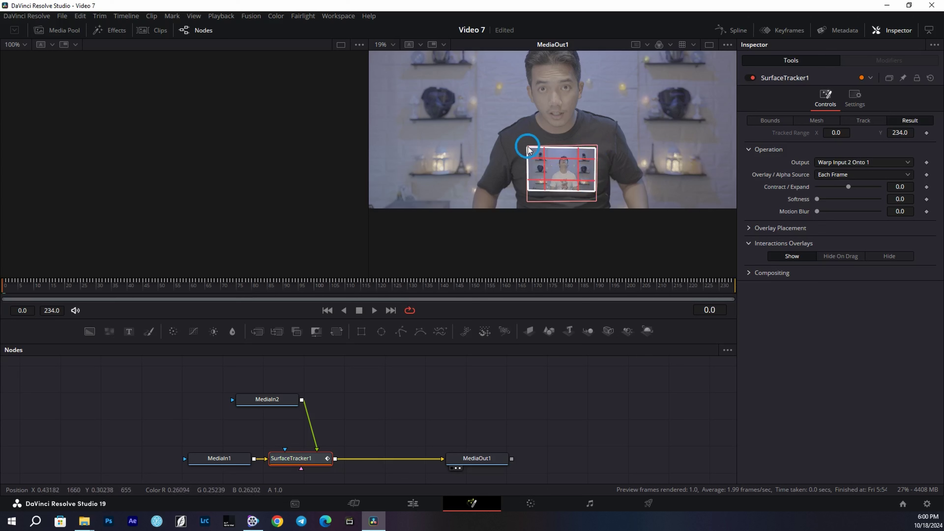
pyautogui.moveTo(525, 145); pyautogui.dragTo(525, 145)
pyautogui.click(283, 400)
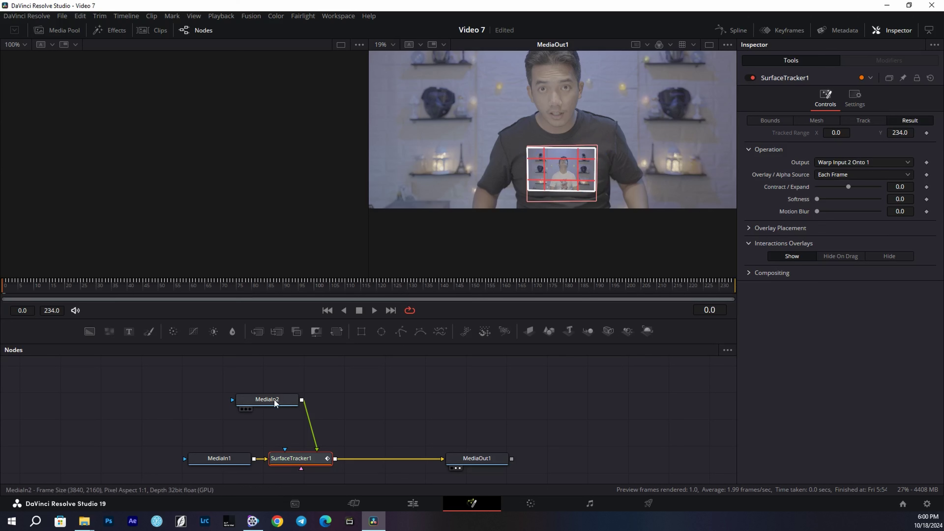
# Add Ellipse1 to MediaIn2, then move, rotate and size it to width 0.856949, height 0.483351.
pyautogui.click(382, 334)
pyautogui.moveTo(553, 107)
pyautogui.mouseDown()
pyautogui.moveTo(562, 141)
pyautogui.moveTo(562, 125)
pyautogui.mouseUp()
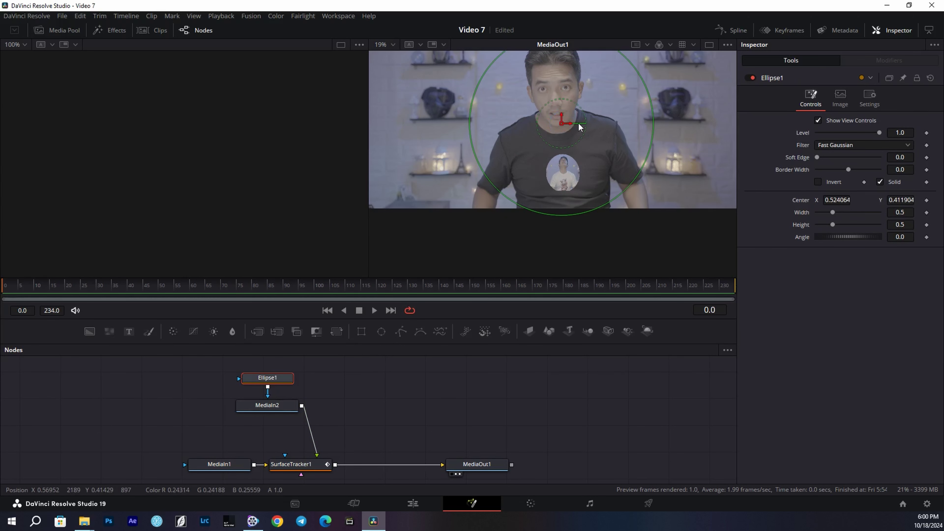
pyautogui.moveTo(585, 126); pyautogui.dragTo(596, 124)
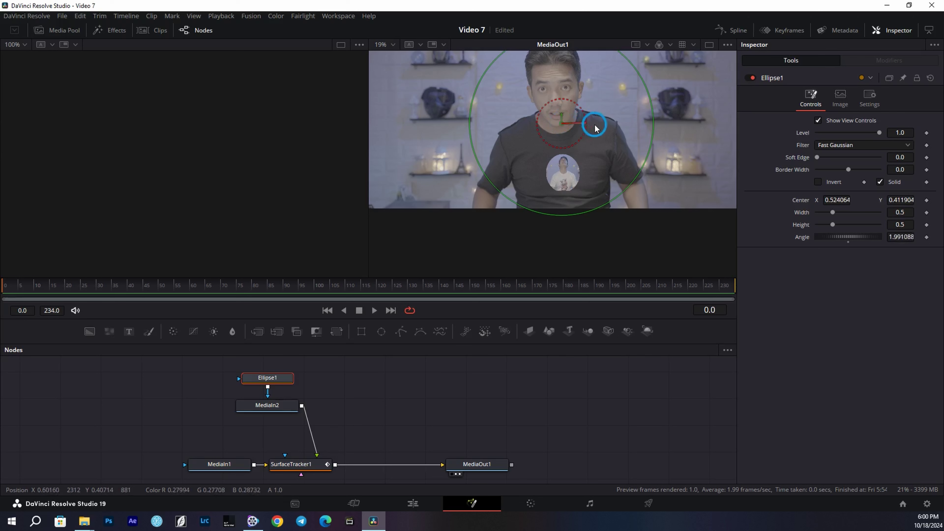
pyautogui.moveTo(654, 122); pyautogui.dragTo(725, 116)
pyautogui.moveTo(563, 127); pyautogui.dragTo(562, 117)
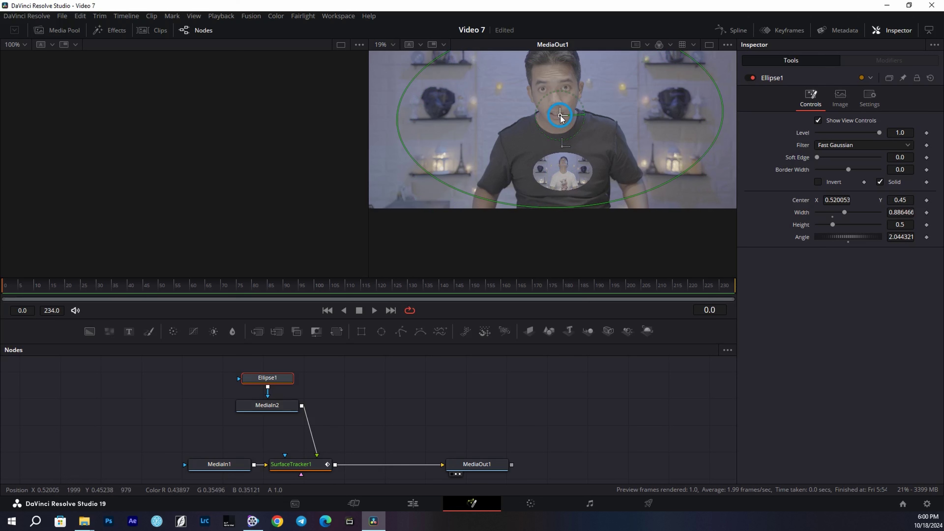
pyautogui.click(267, 406)
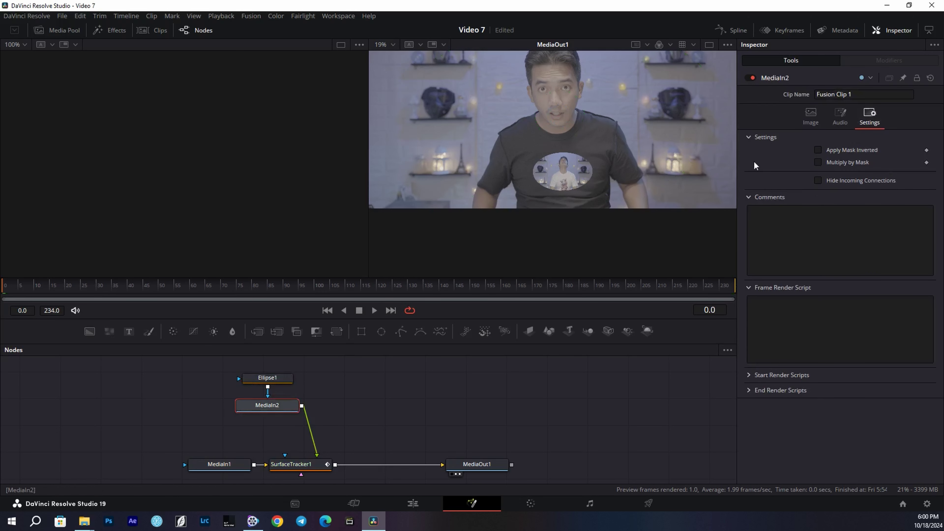
pyautogui.click(263, 379)
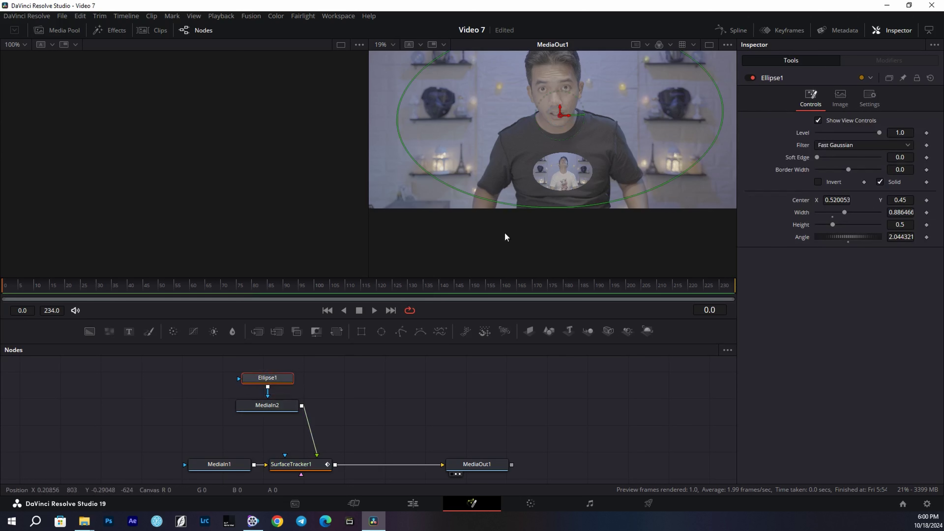
pyautogui.moveTo(561, 124); pyautogui.dragTo(562, 119)
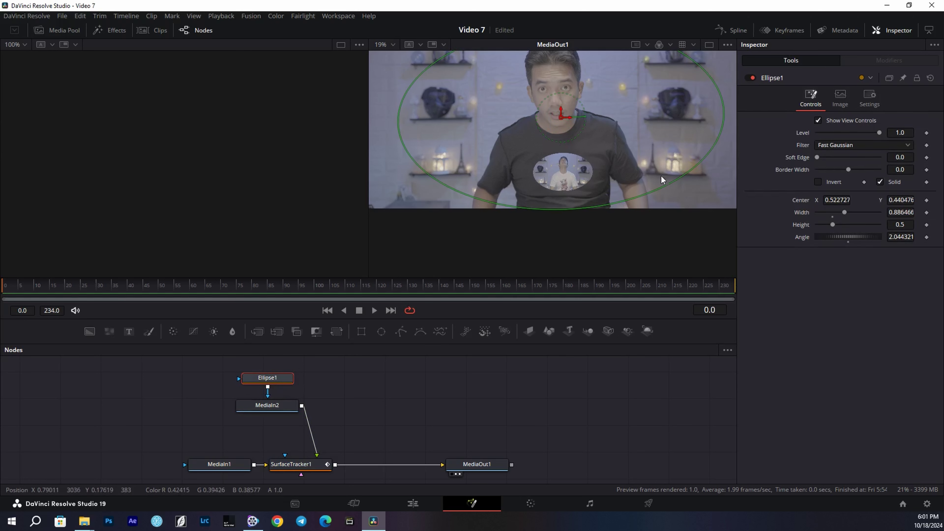
pyautogui.moveTo(661, 188)
pyautogui.mouseDown()
pyautogui.moveTo(652, 203)
pyautogui.moveTo(619, 202)
pyautogui.mouseUp()
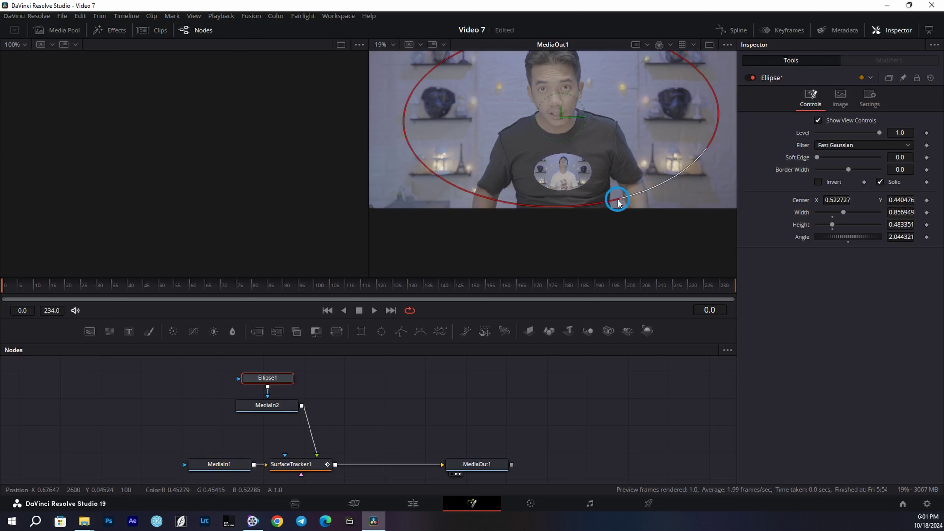
pyautogui.press('space')
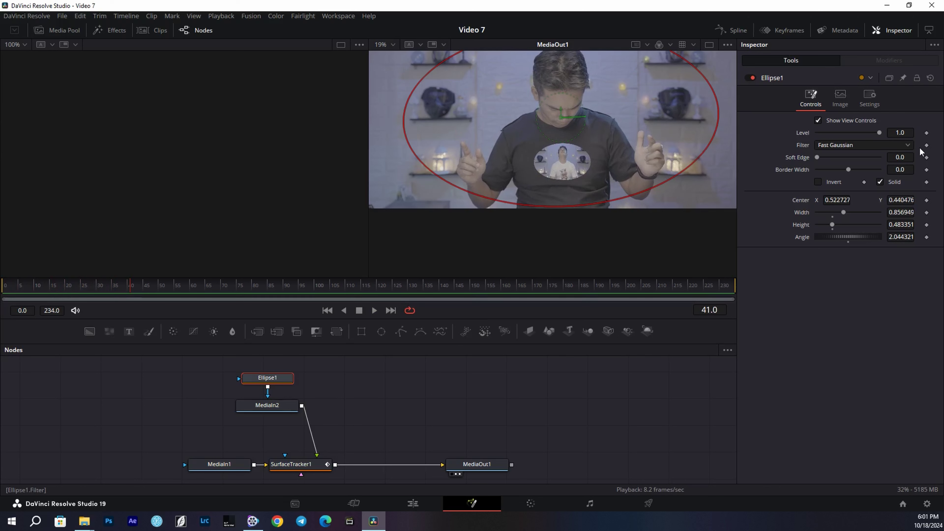
# Set SurfaceTracker1's Composite Type to Screen and lower its opacity to 0.472.
pyautogui.click(296, 469)
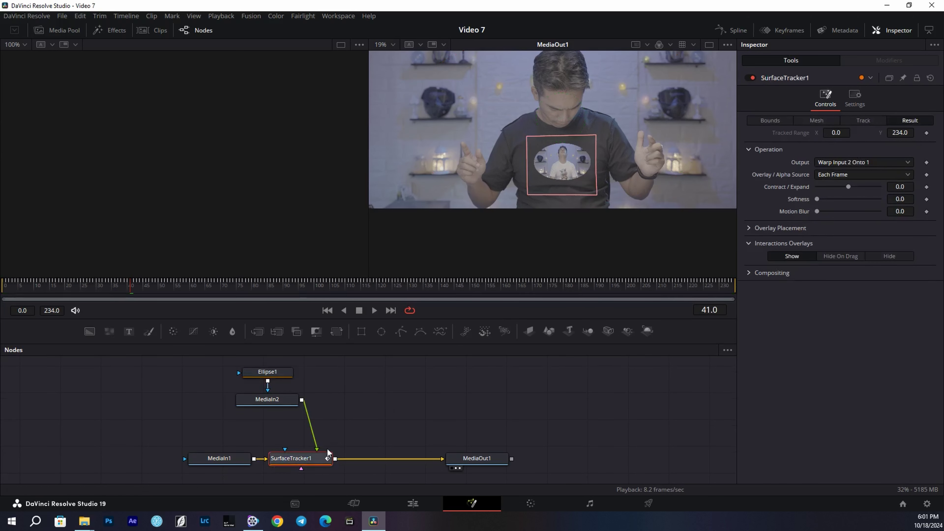
pyautogui.click(749, 273)
pyautogui.click(854, 288)
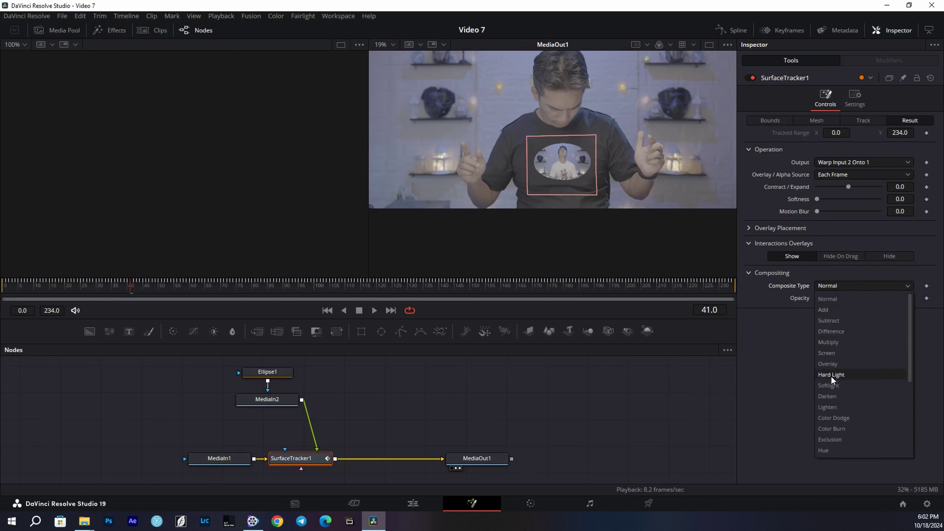
pyautogui.click(831, 358)
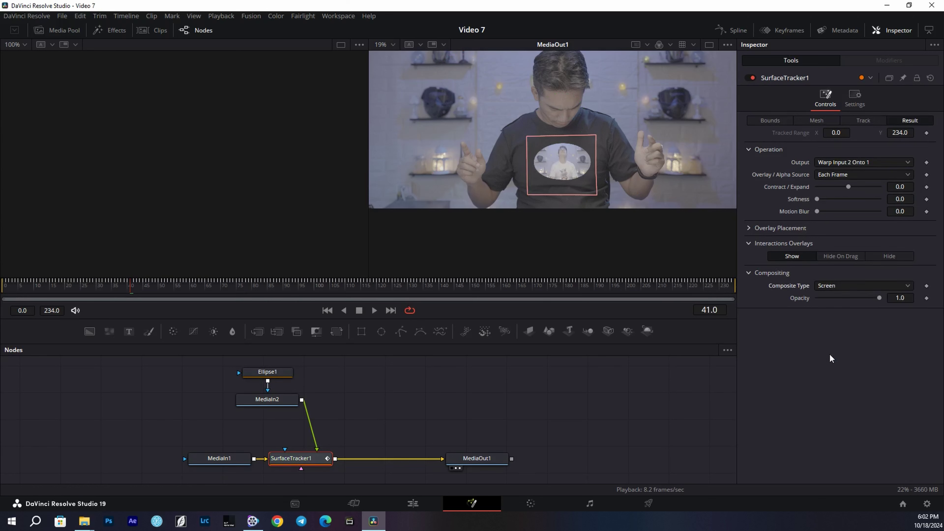
pyautogui.moveTo(880, 301)
pyautogui.mouseDown()
pyautogui.moveTo(843, 297)
pyautogui.moveTo(858, 296)
pyautogui.mouseUp()
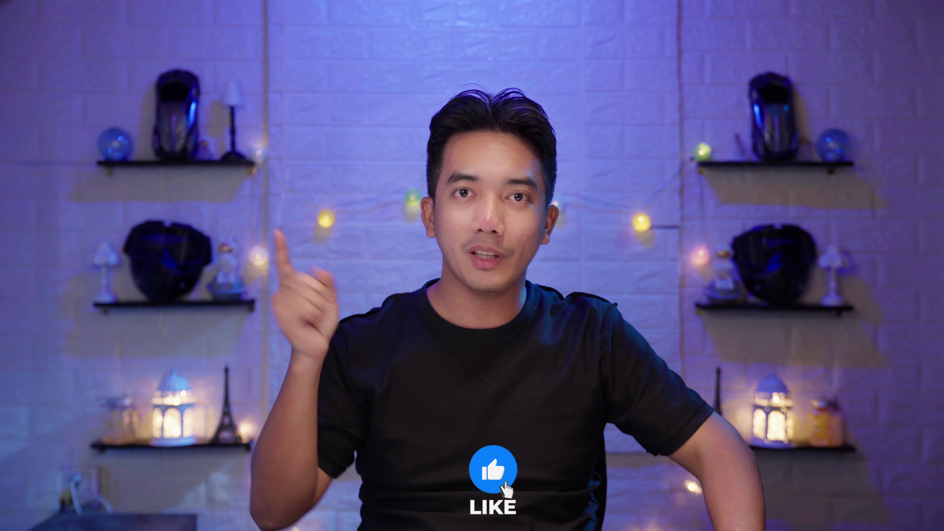